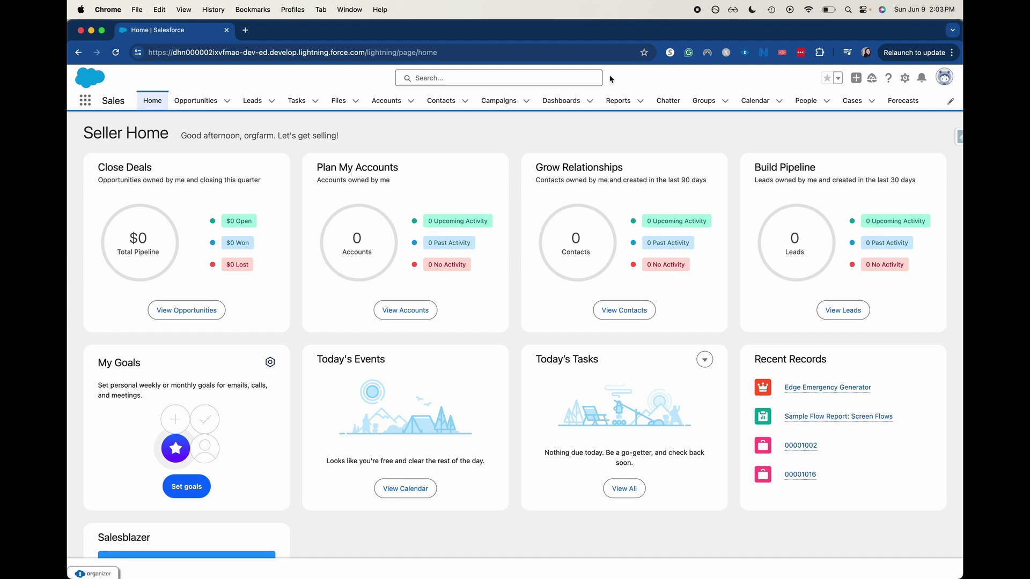
Open the Orders list by searching 'order' in the App Launcher
{"action": "left_click", "coordinate": [85, 100]}
{"action": "type", "text": "orders"}
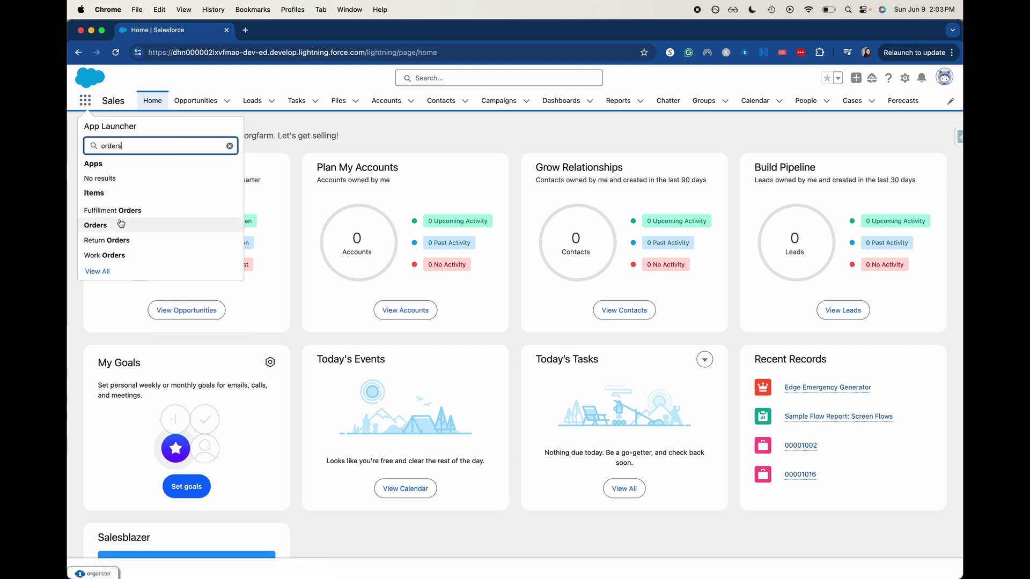
{"action": "left_click", "coordinate": [135, 224]}
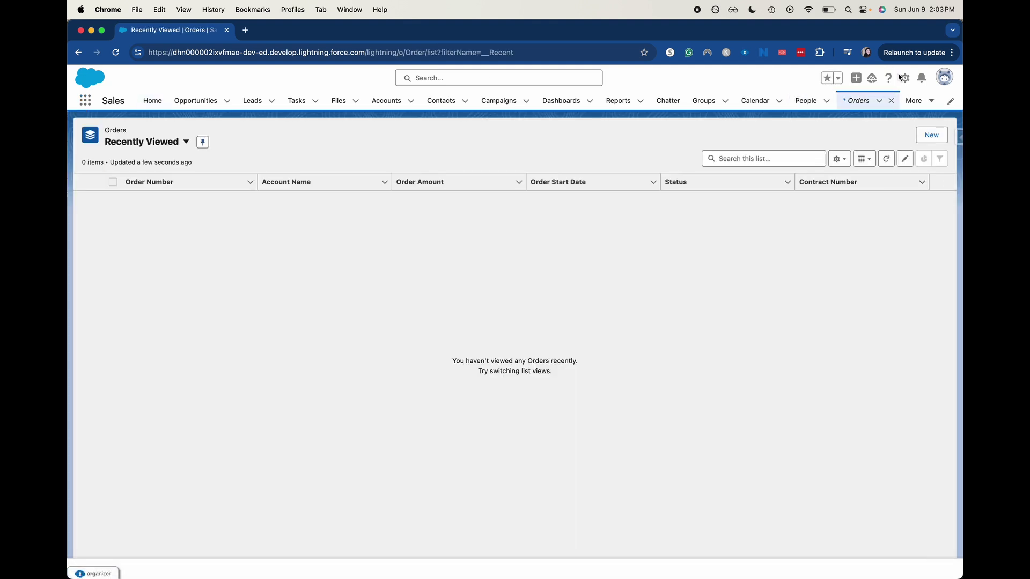
Open Setup in a new tab, then switch Orders to the All Orders view showing both orders
{"action": "left_click", "coordinate": [905, 78]}
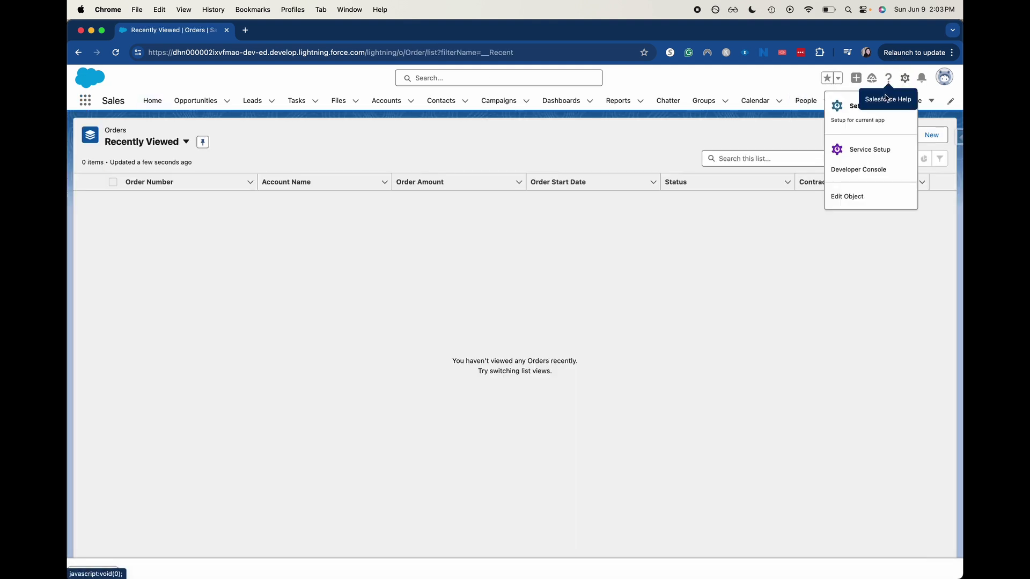
{"action": "left_click", "coordinate": [829, 110]}
{"action": "left_click", "coordinate": [172, 30]}
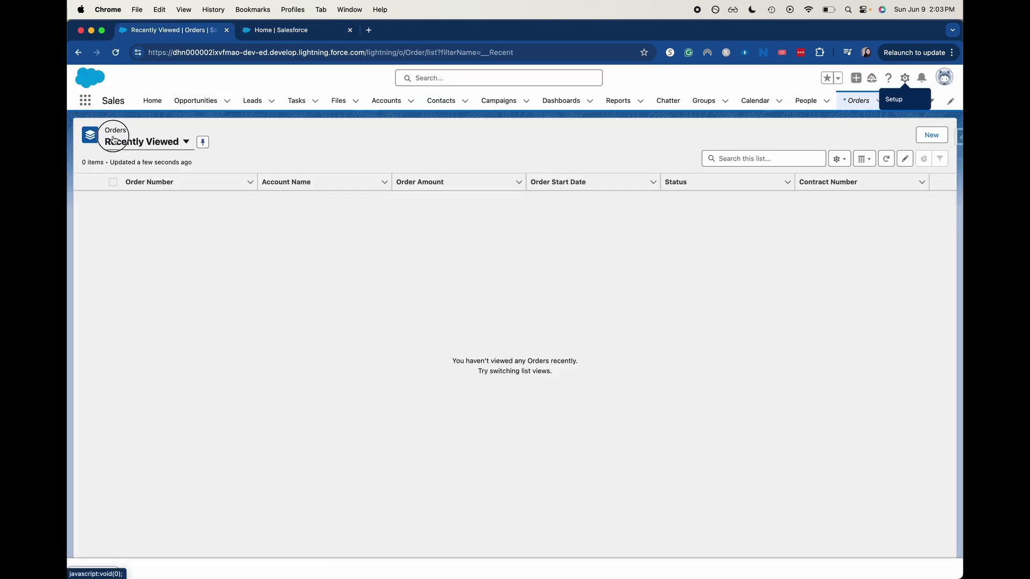
{"action": "left_click", "coordinate": [185, 141]}
{"action": "left_click", "coordinate": [135, 213]}
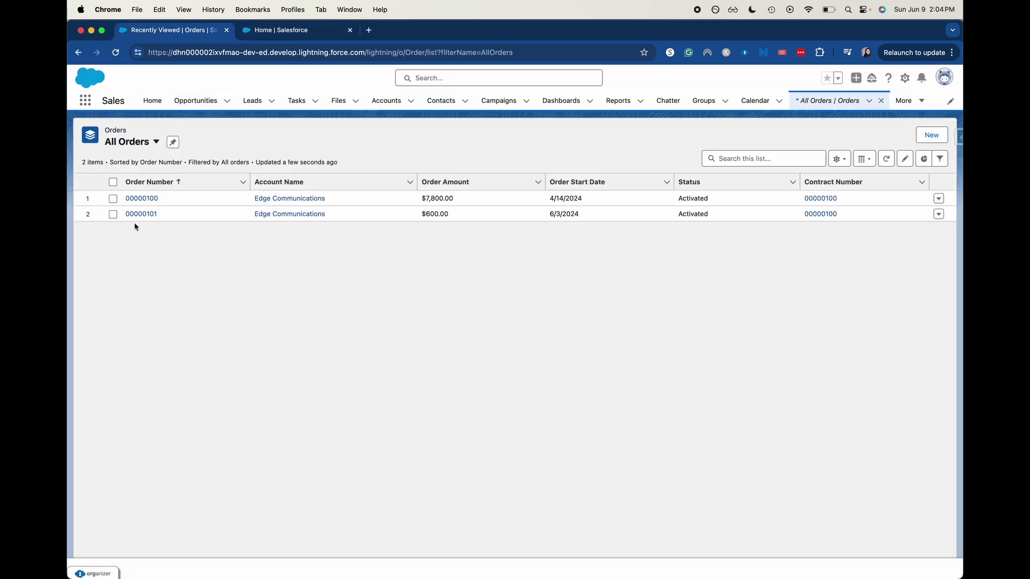
Find 'flows' in Setup Quick Find and scroll the list of 44 flow definitions
{"action": "left_click", "coordinate": [276, 31]}
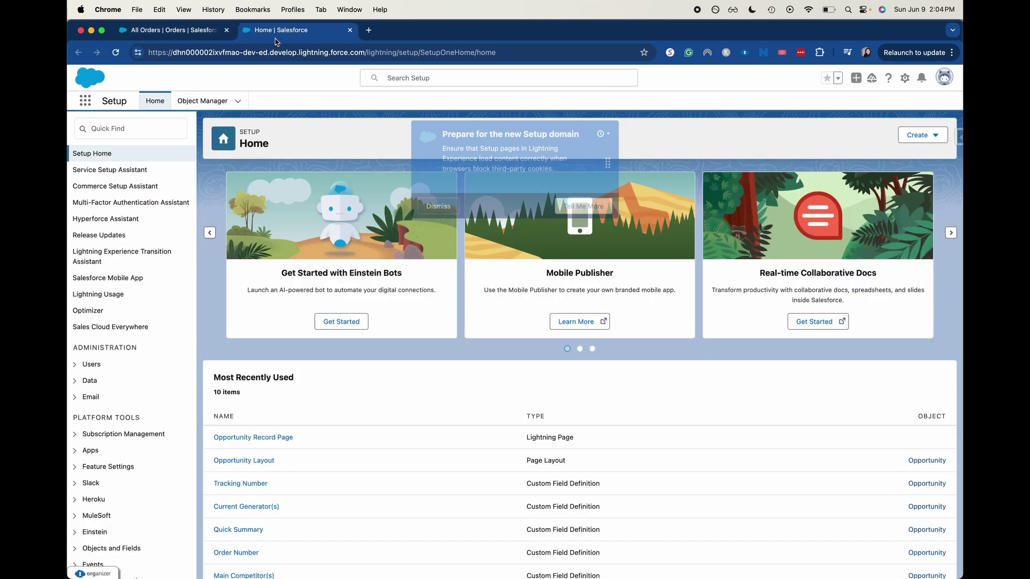
{"action": "left_click", "coordinate": [107, 131]}
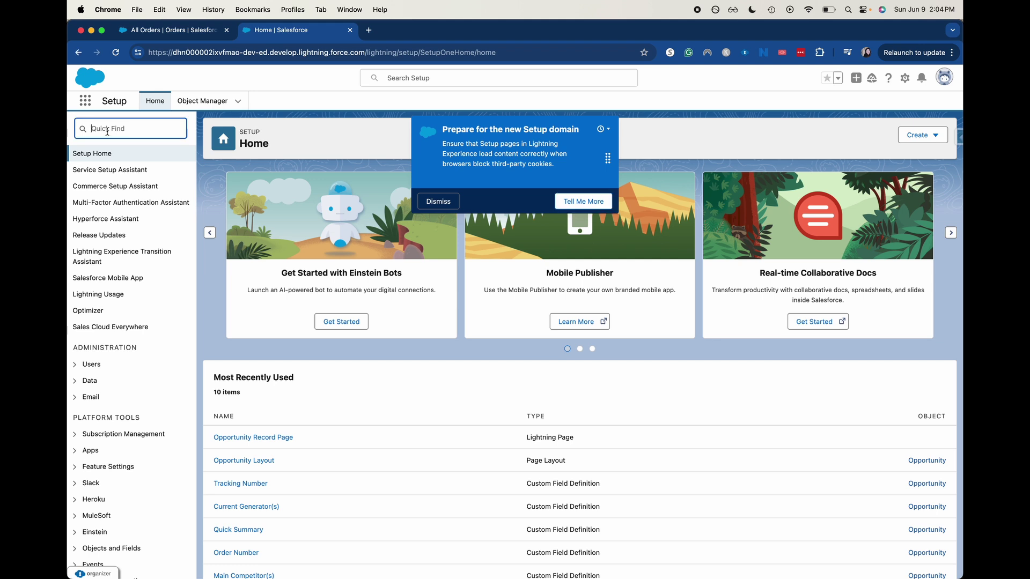
{"action": "type", "text": "flows"}
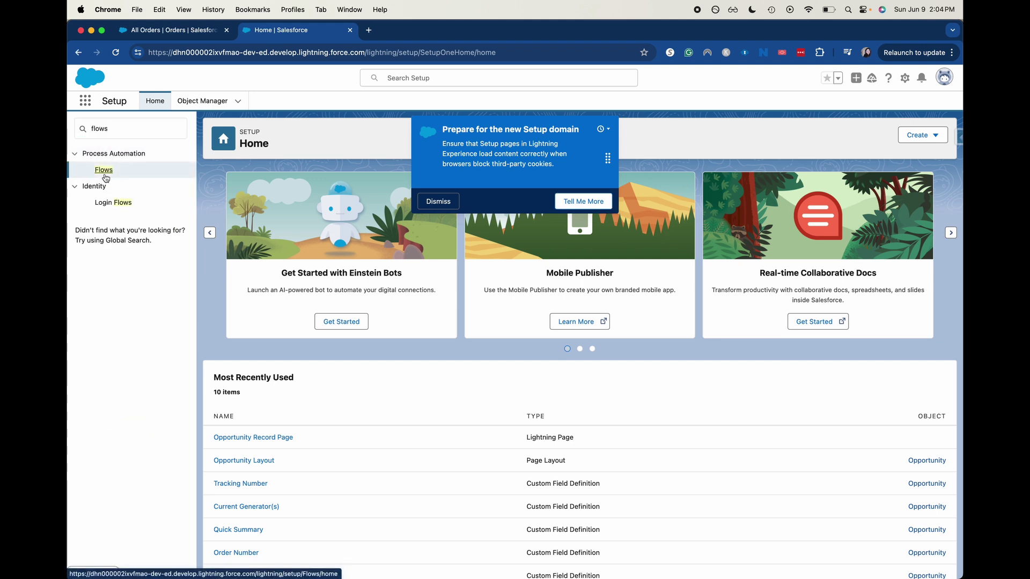
{"action": "left_click", "coordinate": [105, 174]}
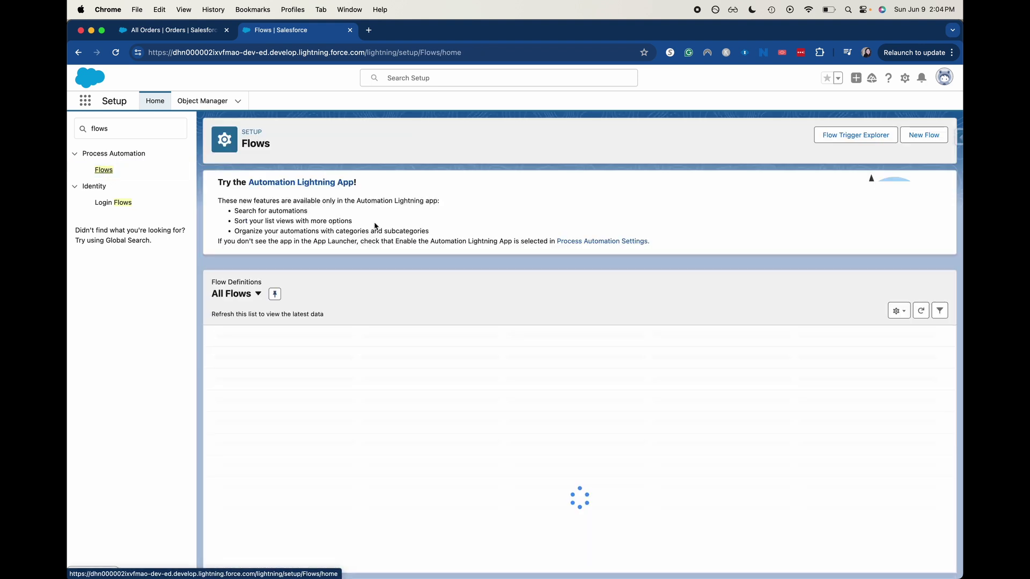
{"action": "scroll", "coordinate": [360, 314], "scroll_direction": "down", "scroll_amount": 3}
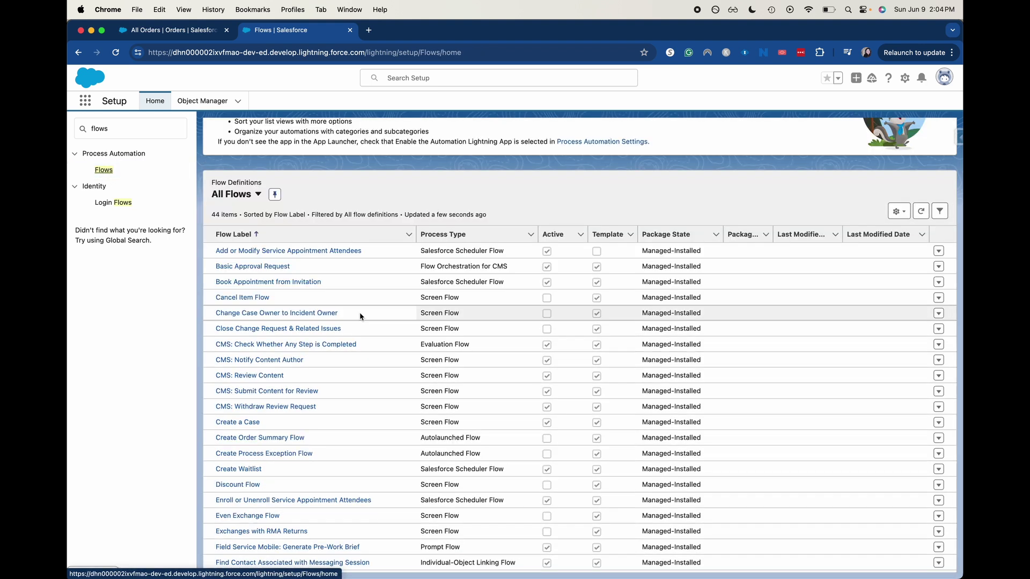
{"action": "scroll", "coordinate": [909, 247], "scroll_direction": "down", "scroll_amount": 10}
{"action": "scroll", "coordinate": [908, 243], "scroll_direction": "down", "scroll_amount": 1}
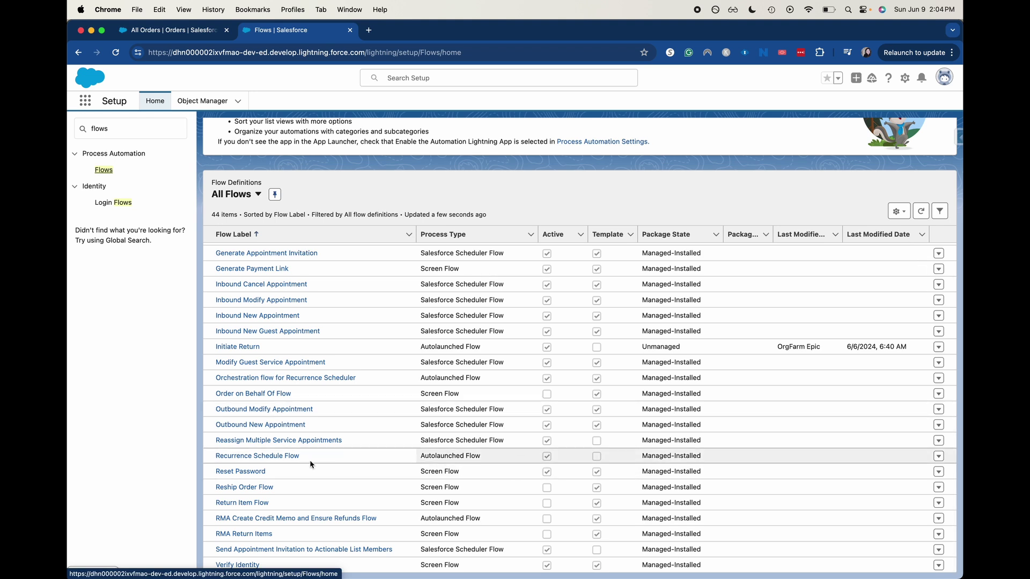
Inspect Return Item Flow – V1's elements in Flow Builder, then return to the All Orders tab
{"action": "left_click", "coordinate": [262, 504]}
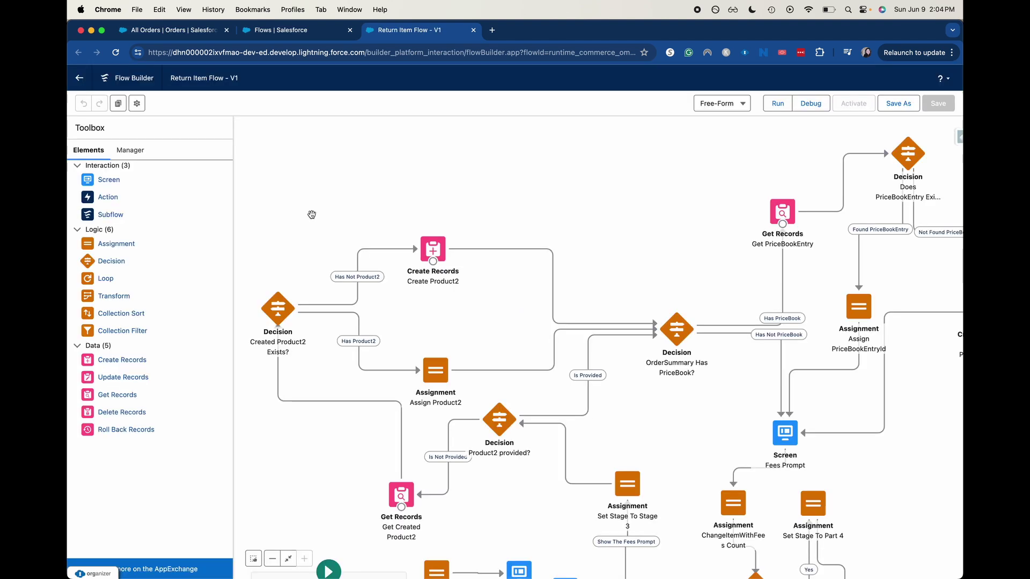
{"action": "left_click_drag", "start_coordinate": [604, 266], "coordinate": [793, 219]}
{"action": "left_click_drag", "start_coordinate": [690, 477], "coordinate": [675, 285]}
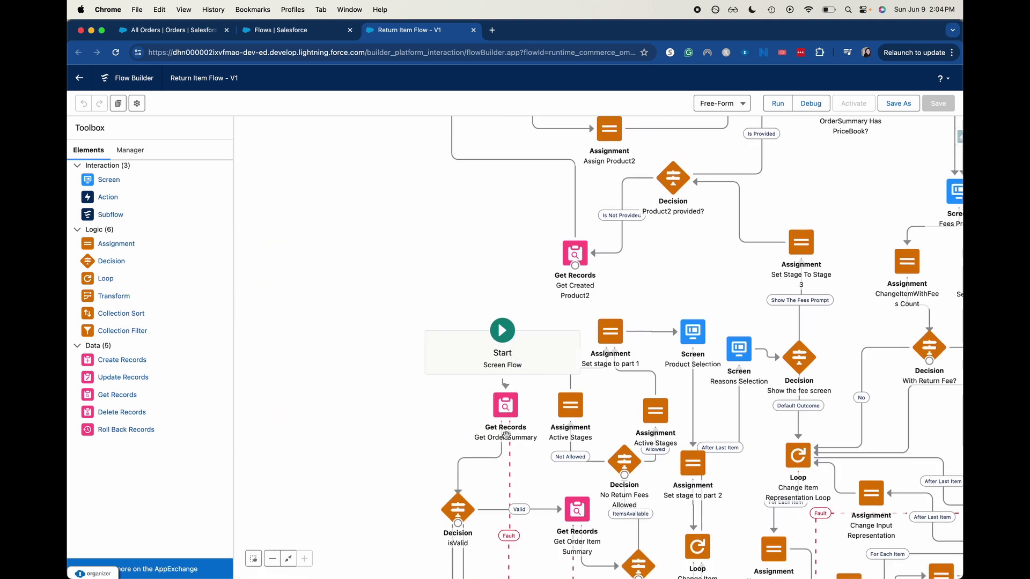
{"action": "left_click", "coordinate": [502, 410]}
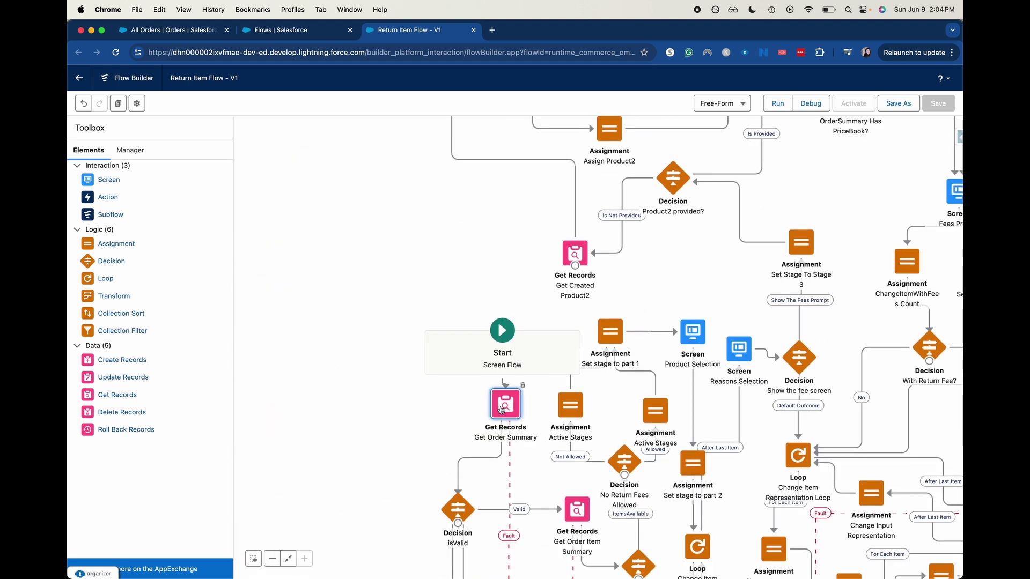
{"action": "left_click", "coordinate": [349, 232]}
{"action": "scroll", "coordinate": [402, 304], "scroll_direction": "down", "scroll_amount": 1}
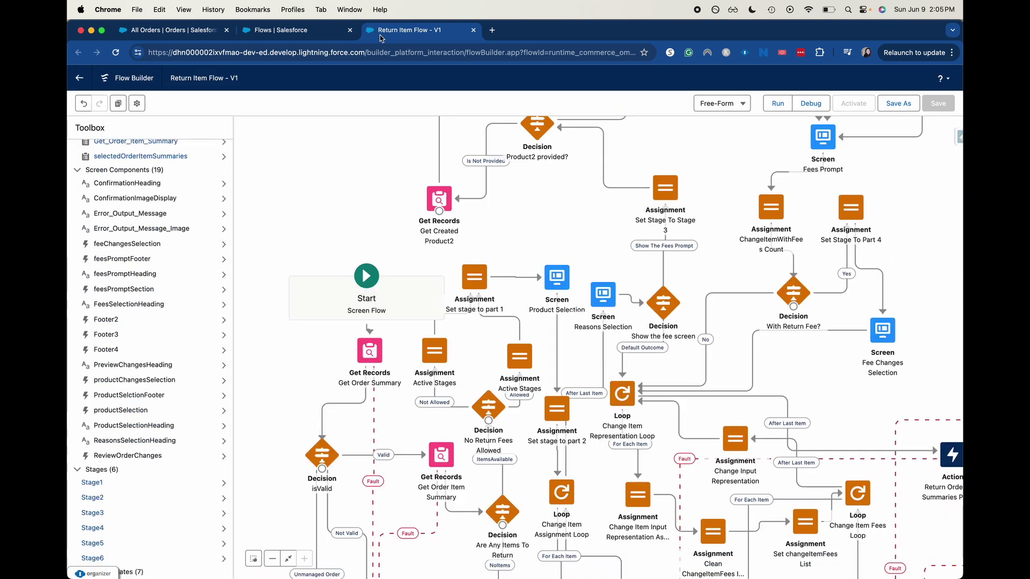
{"action": "left_click", "coordinate": [183, 31]}
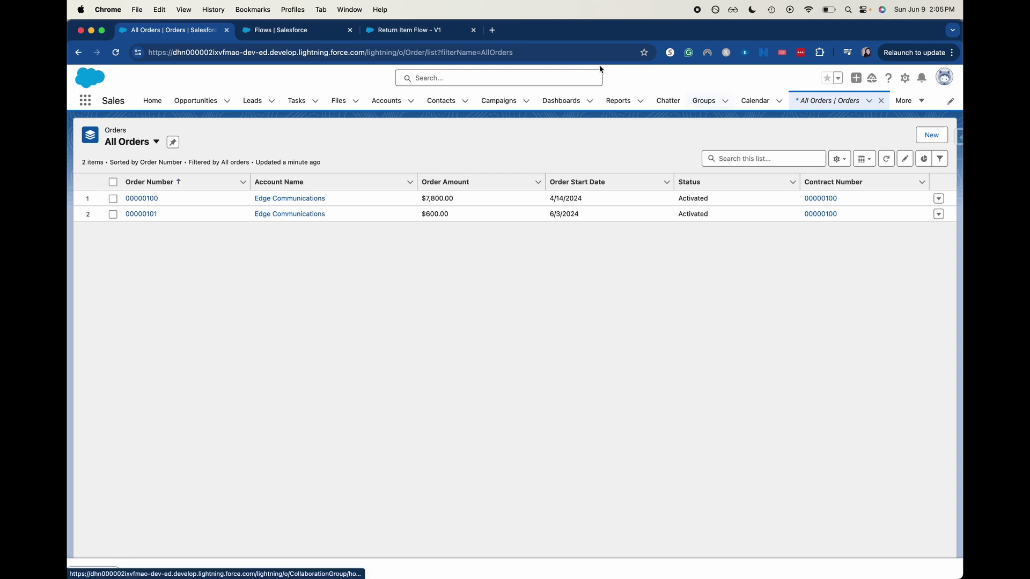
Check order 00000101's details for its empty Return Status, then go back to the Flows tab
{"action": "left_click", "coordinate": [146, 214]}
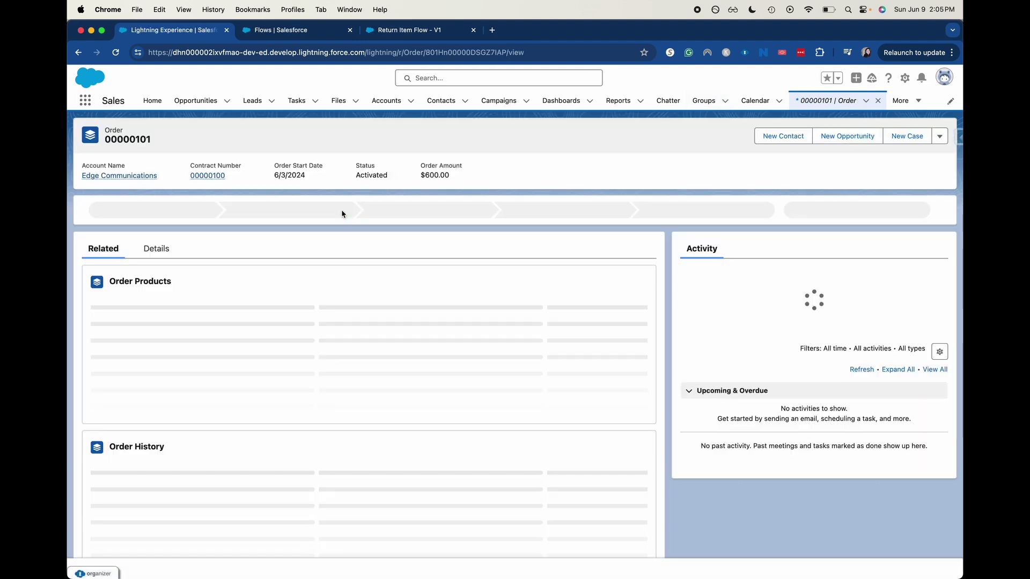
{"action": "left_click", "coordinate": [156, 250]}
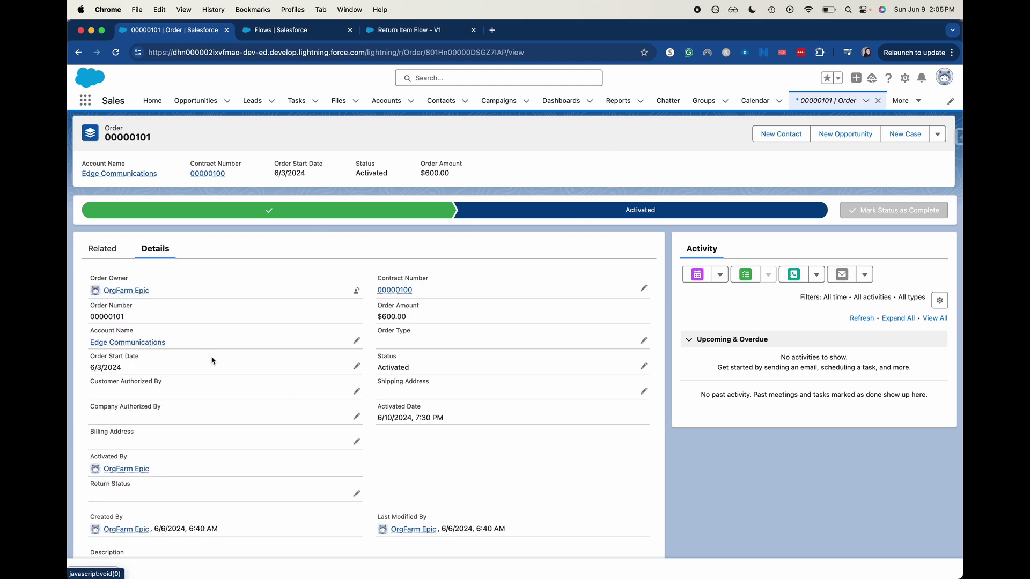
{"action": "scroll", "coordinate": [346, 383], "scroll_direction": "down", "scroll_amount": 2}
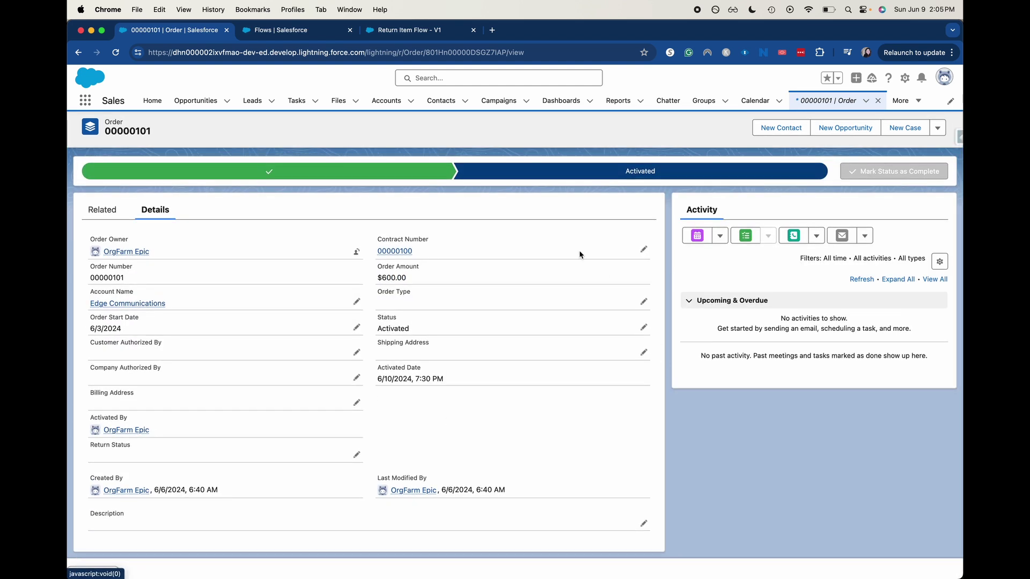
{"action": "left_click", "coordinate": [324, 29]}
Go to Einstein Copilots, then Einstein Copilot Actions, using Quick Find searches 'co' and 'copl'
{"action": "left_click", "coordinate": [143, 124]}
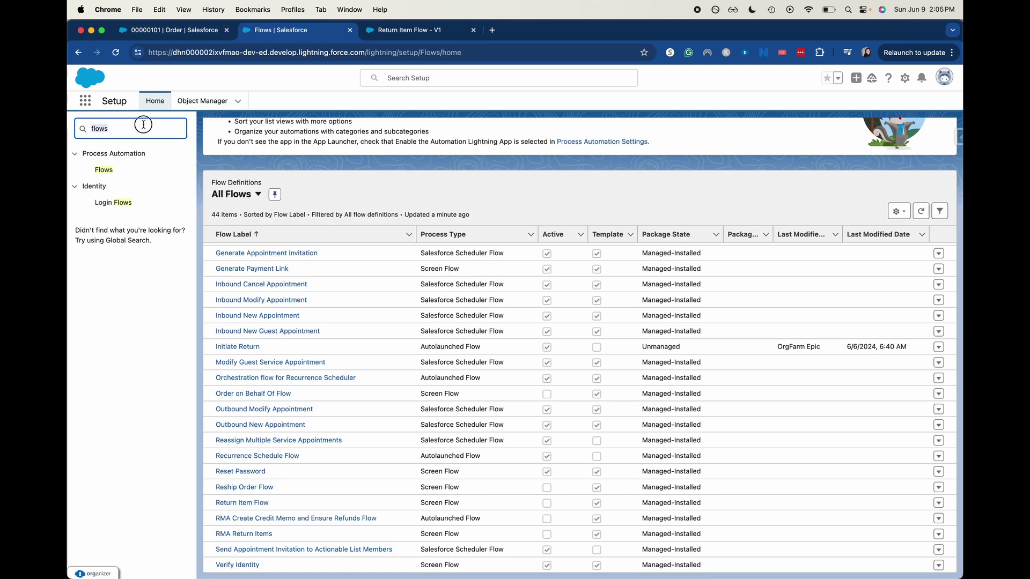
{"action": "type", "text": "cop"}
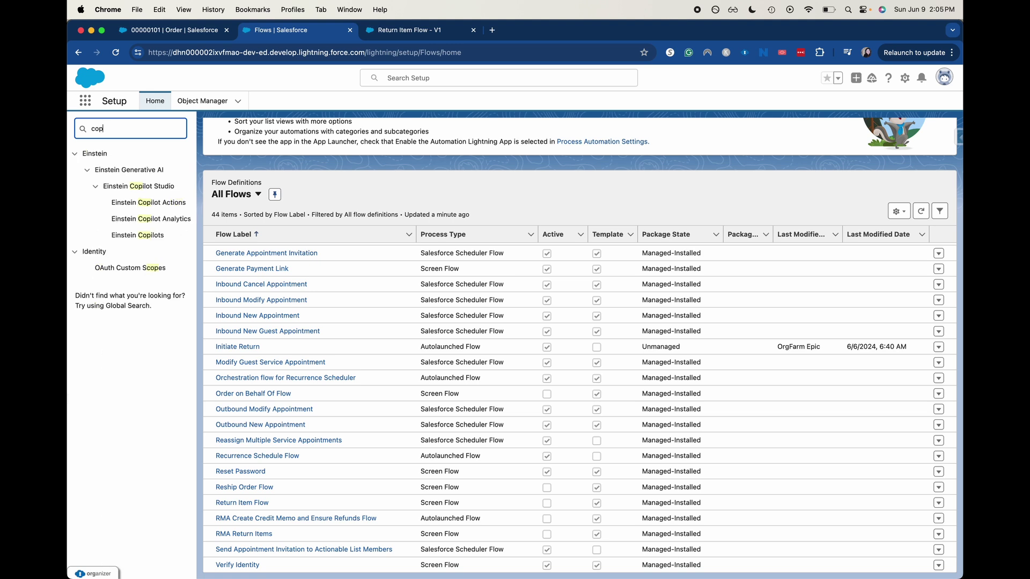
{"action": "left_click", "coordinate": [136, 234]}
{"action": "left_click", "coordinate": [136, 236]}
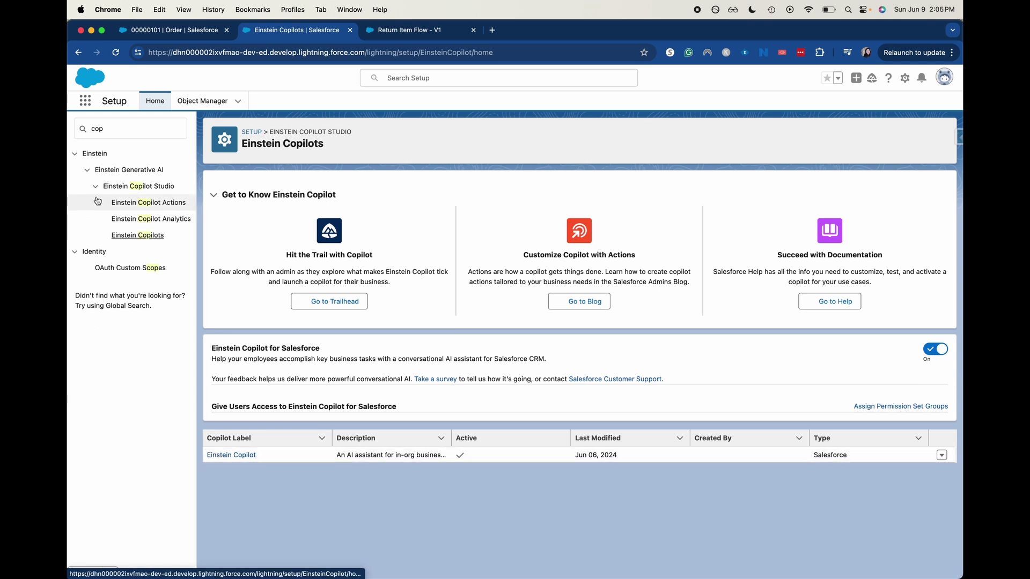
{"action": "left_click", "coordinate": [129, 129]}
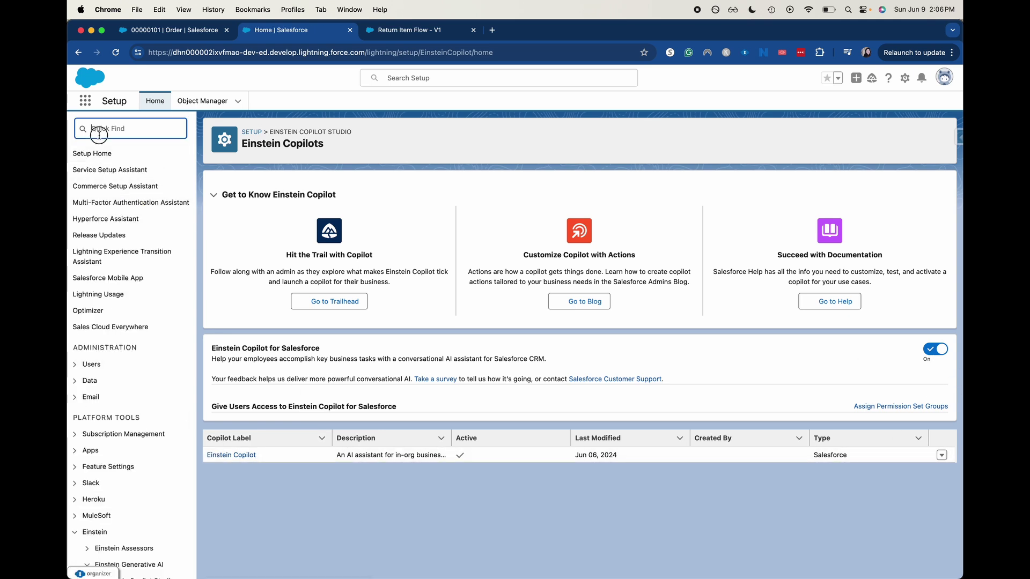
{"action": "type", "text": "copl"}
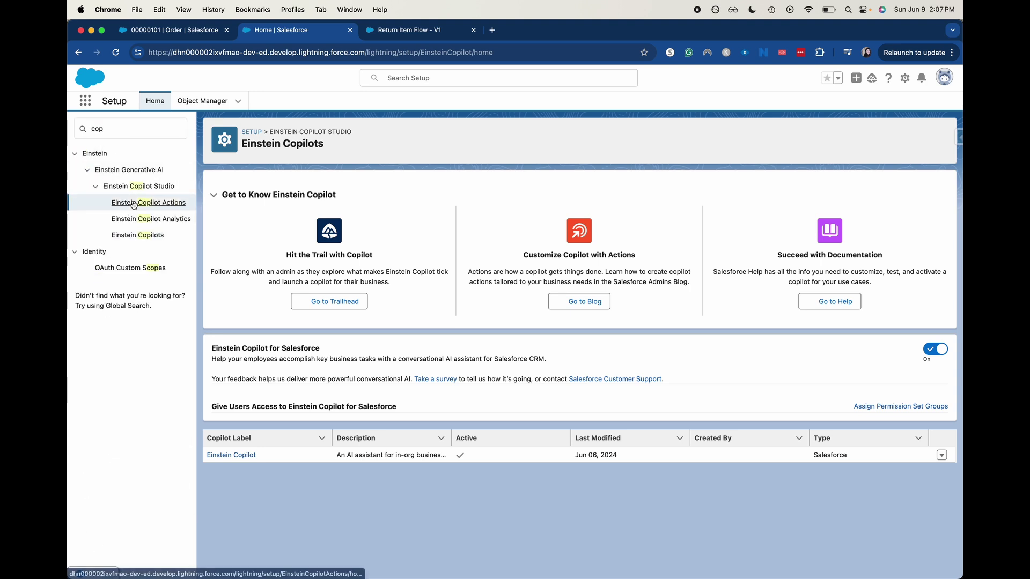
{"action": "left_click", "coordinate": [133, 203]}
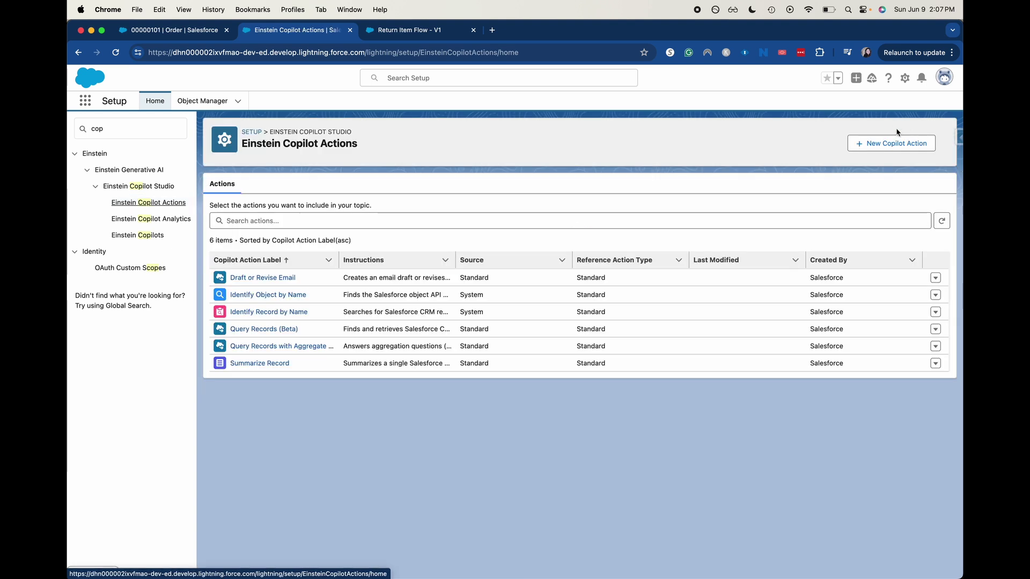
Create a new copilot action of type Flow referencing Initiate Return, keeping the auto-filled label and API name
{"action": "left_click", "coordinate": [892, 144]}
{"action": "left_click", "coordinate": [508, 278]}
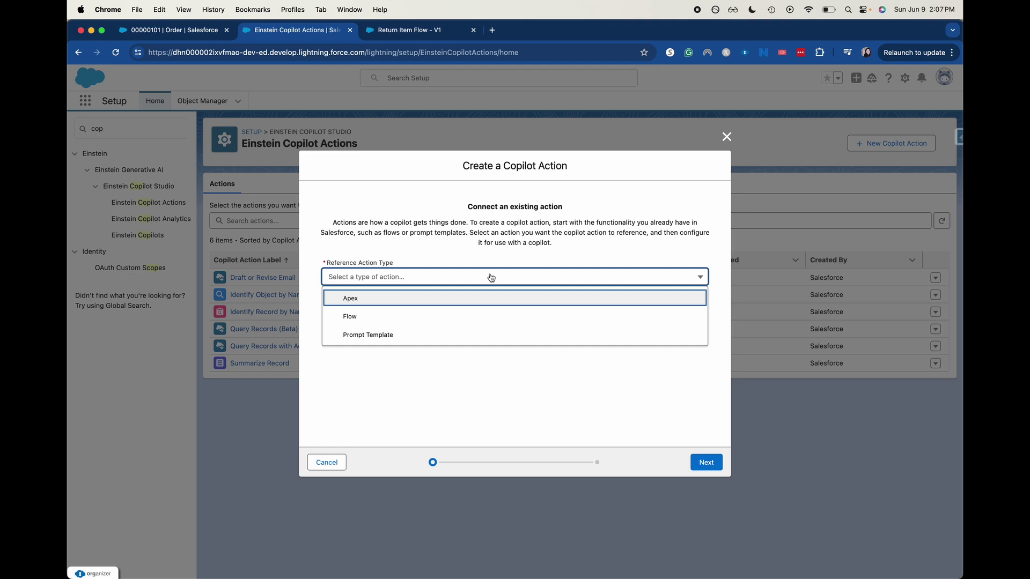
{"action": "left_click", "coordinate": [490, 317]}
{"action": "left_click", "coordinate": [491, 311]}
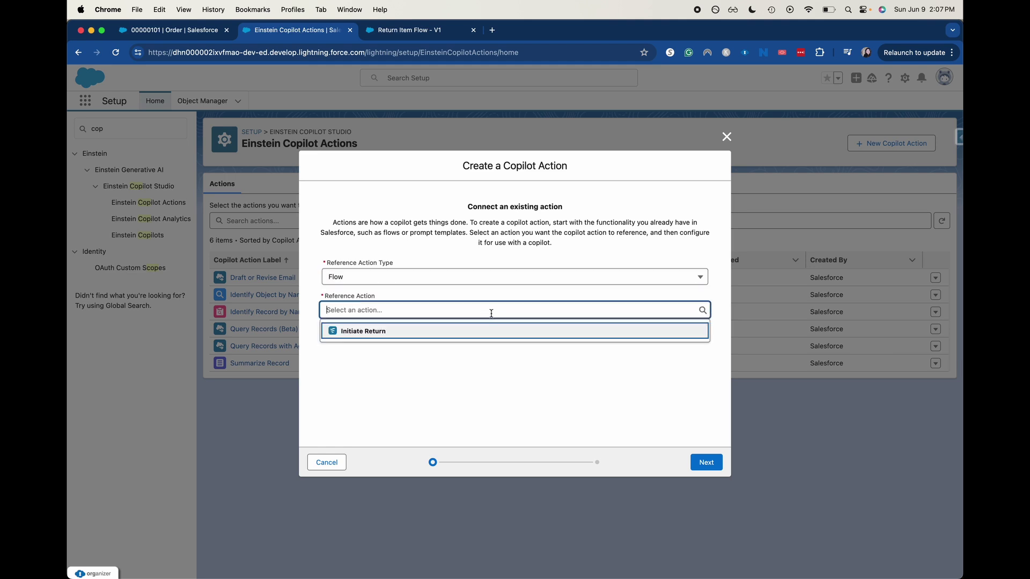
{"action": "left_click", "coordinate": [474, 329]}
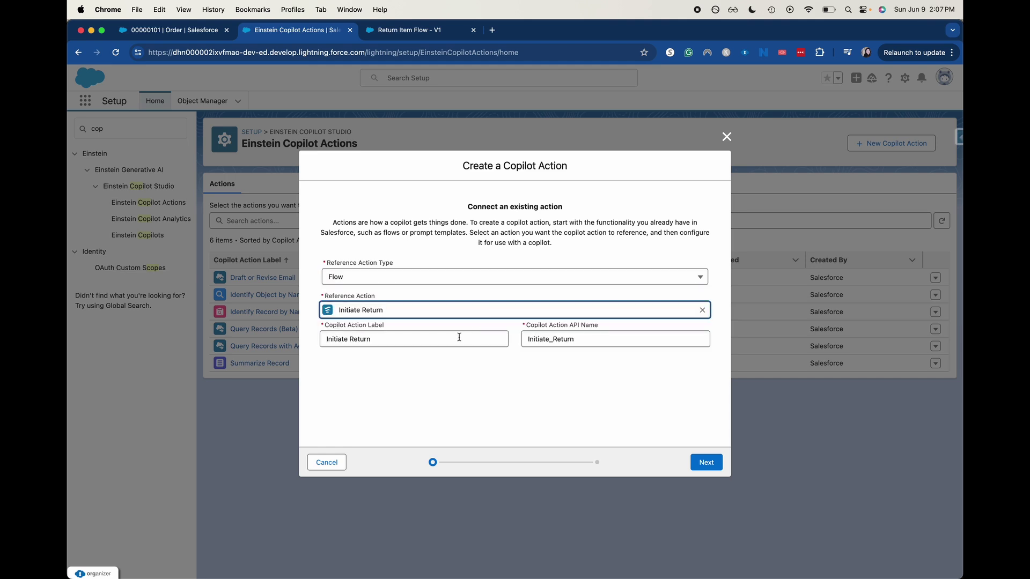
{"action": "left_click", "coordinate": [712, 464]}
{"action": "left_click", "coordinate": [714, 468]}
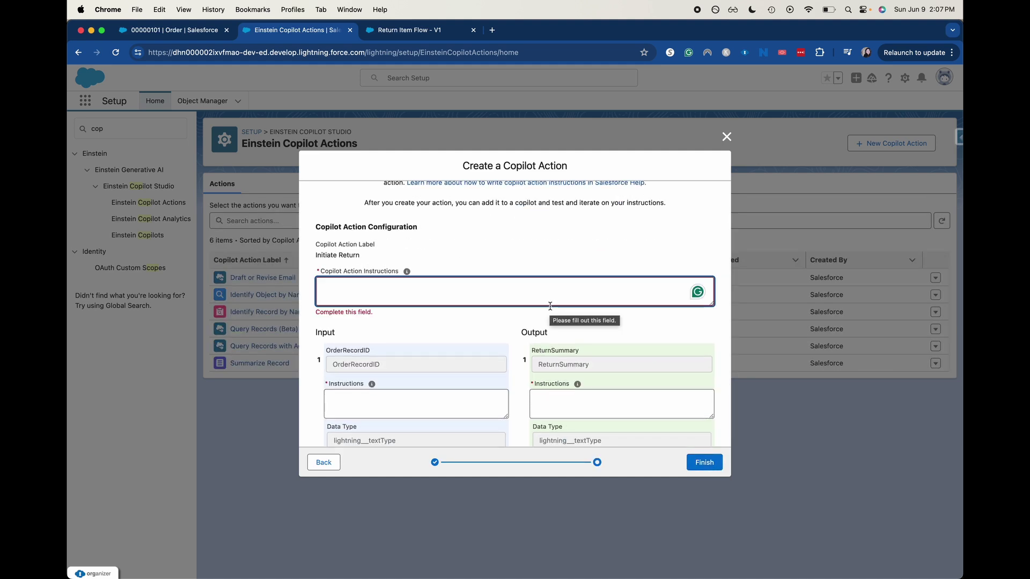
Enter 'Use the flow Initate Returns to start the return process' as the action instructions
{"action": "type", "text": "Use the flow"}
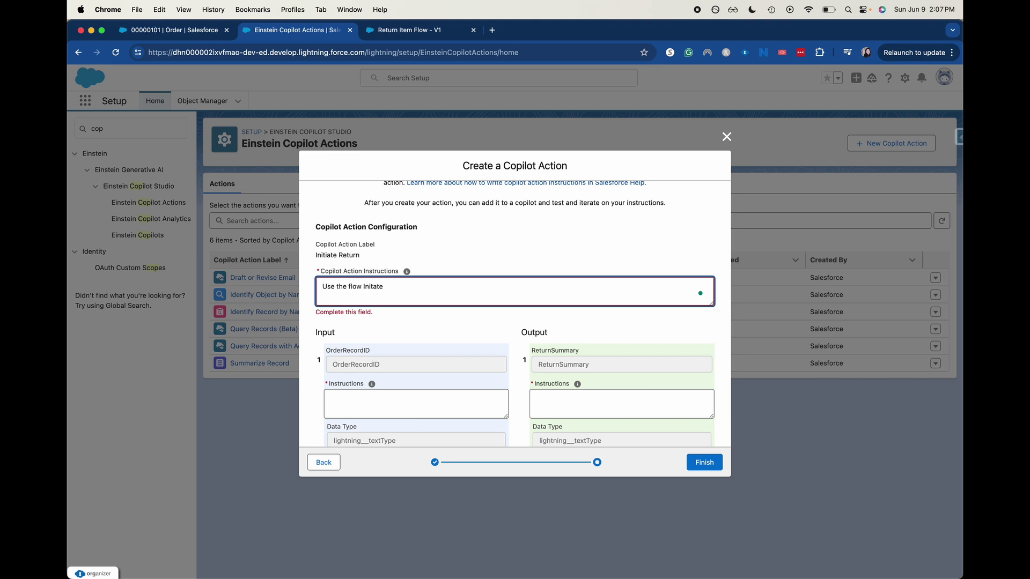
{"action": "type", "text": "Initate Returns to start the return process"}
{"action": "scroll", "coordinate": [552, 306], "scroll_direction": "down", "scroll_amount": 2}
{"action": "left_click", "coordinate": [373, 340]}
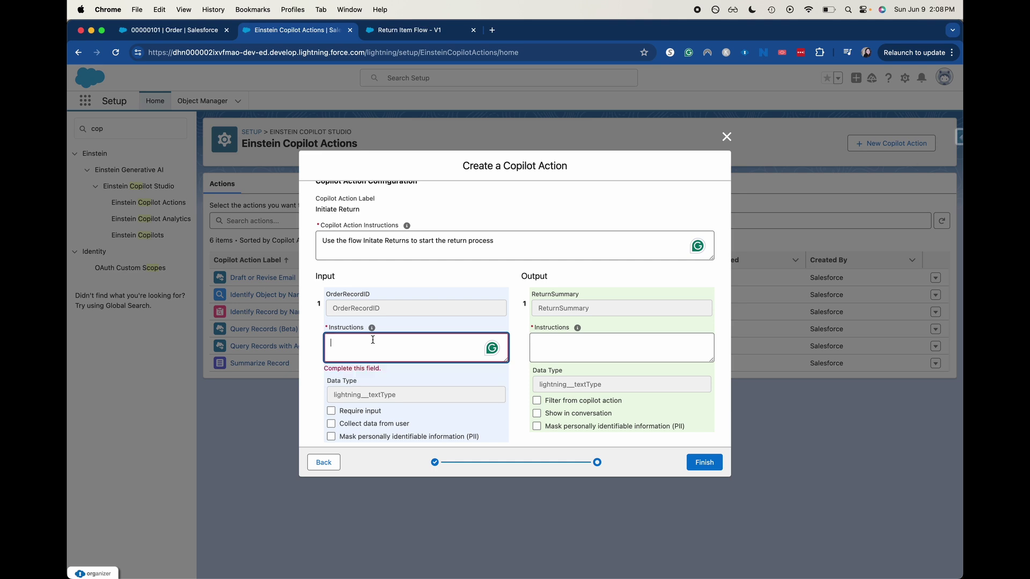
Give OrderRecordID the instruction 'Populate this input variable with a RecordID', required and collected from user
{"action": "type", "text": "Populate this in "}
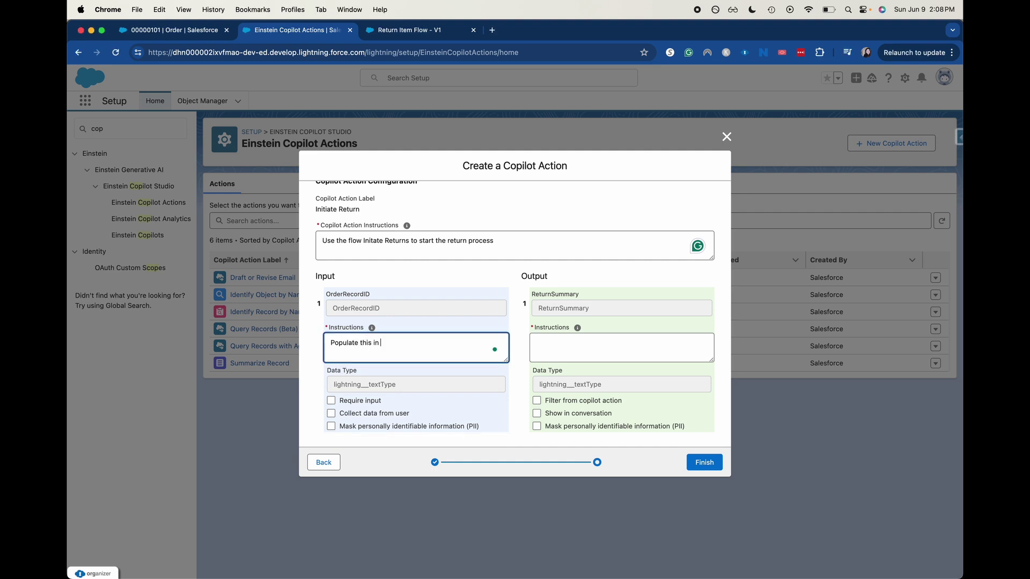
{"action": "type", "text": "put variable with a Record ID"}
{"action": "key", "text": "Left"}
{"action": "key", "text": "Left"}
{"action": "key", "text": "BackSpace"}
{"action": "left_click", "coordinate": [397, 371]}
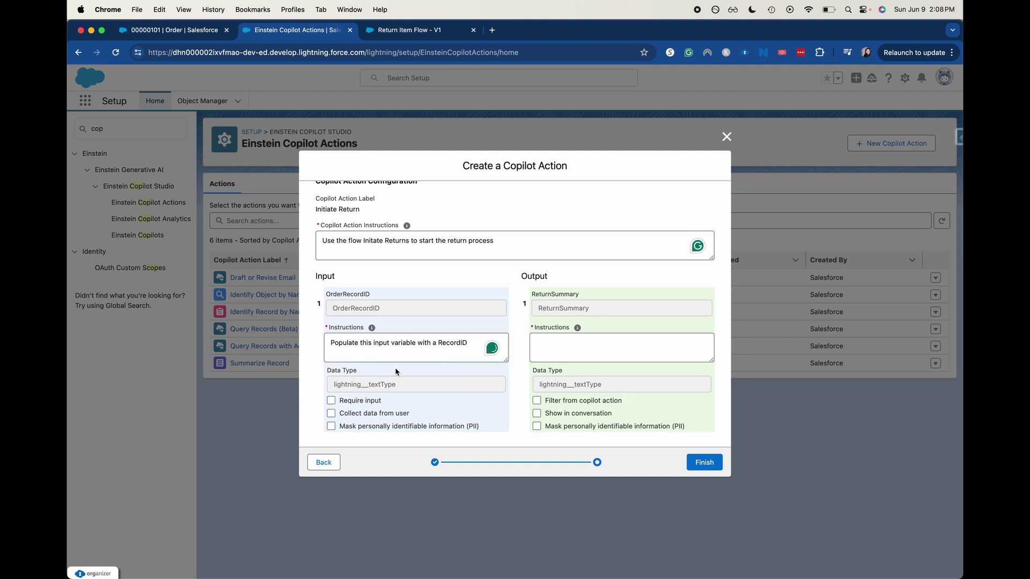
{"action": "left_click", "coordinate": [378, 402]}
{"action": "left_click", "coordinate": [331, 413]}
{"action": "left_click", "coordinate": [612, 354]}
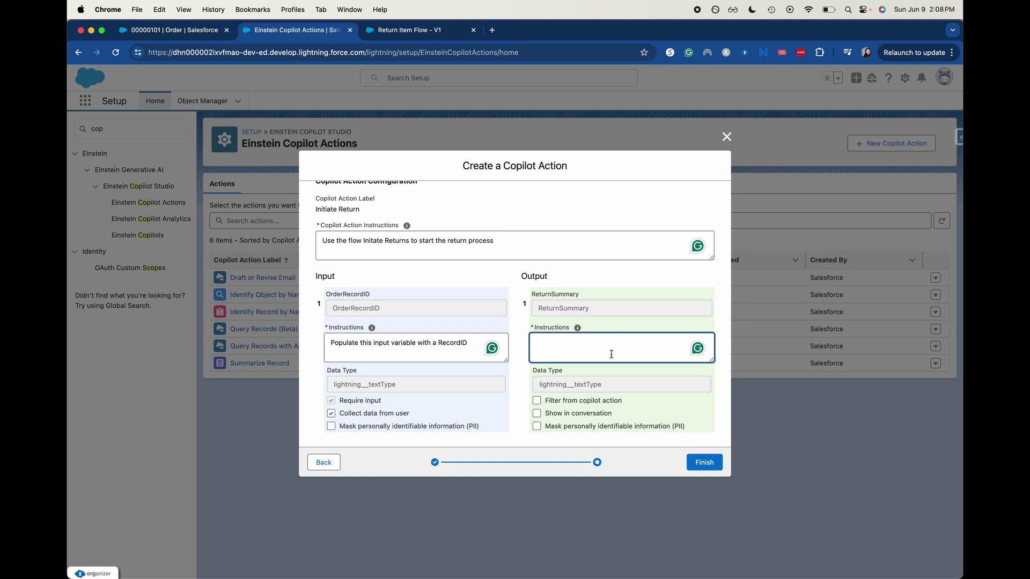
Set ReturnSummary's instruction 'This output indicates the status of the return proces', show in conversation, and finish
{"action": "type", "text": "This output indica"}
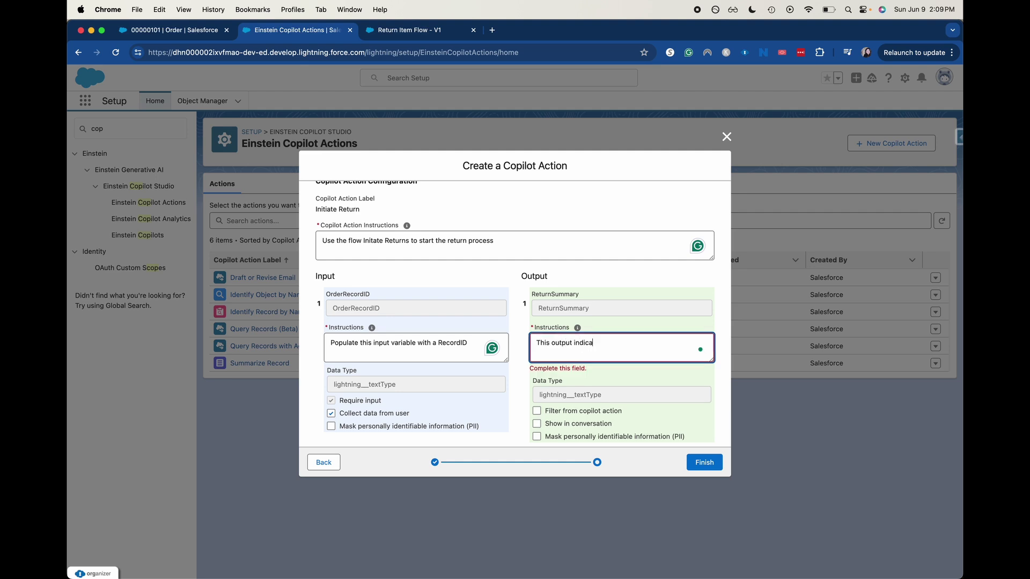
{"action": "type", "text": "tes the status of the return process"}
{"action": "left_click", "coordinate": [634, 395]}
{"action": "left_click", "coordinate": [597, 414]}
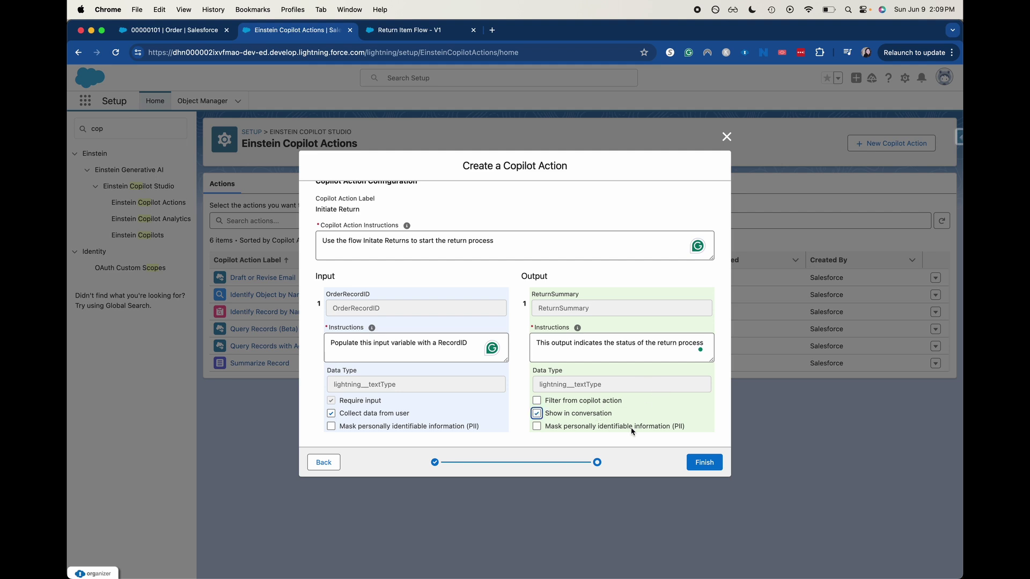
{"action": "left_click", "coordinate": [694, 465]}
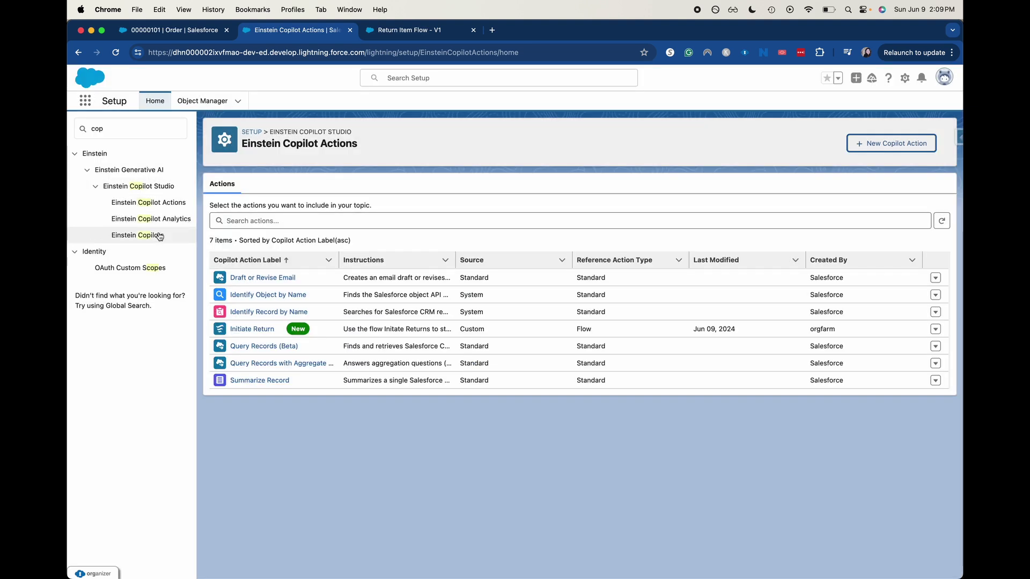
Open Einstein Copilot from the Einstein Copilots list in Copilot Builder and confirm deactivating it
{"action": "left_click", "coordinate": [157, 236]}
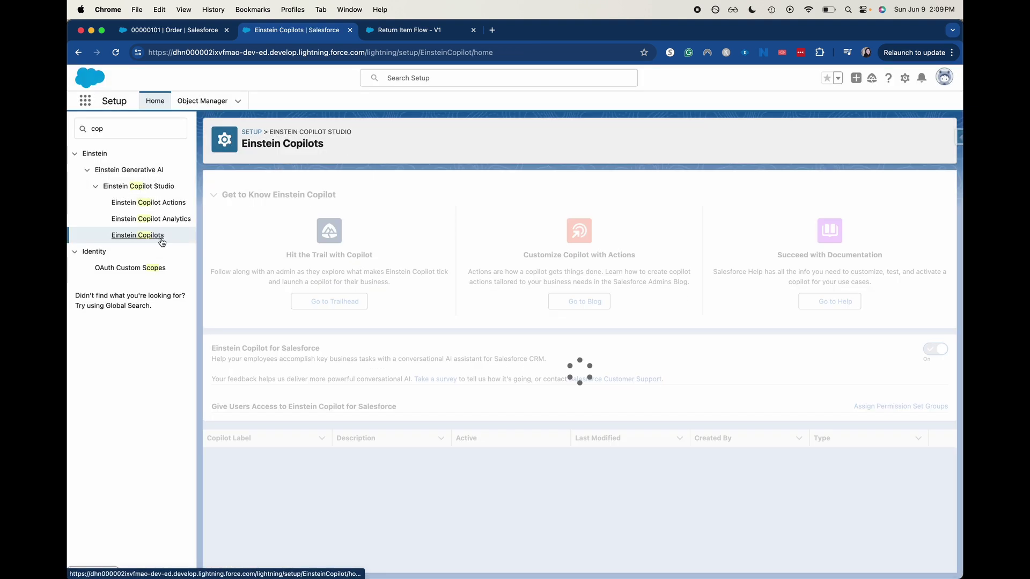
{"action": "left_click", "coordinate": [218, 453]}
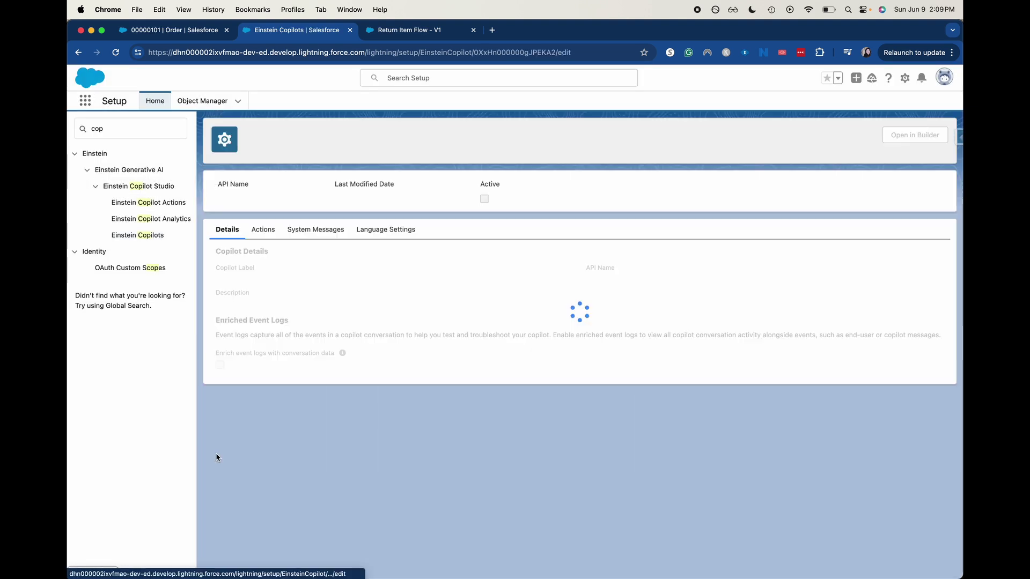
{"action": "left_click", "coordinate": [913, 133]}
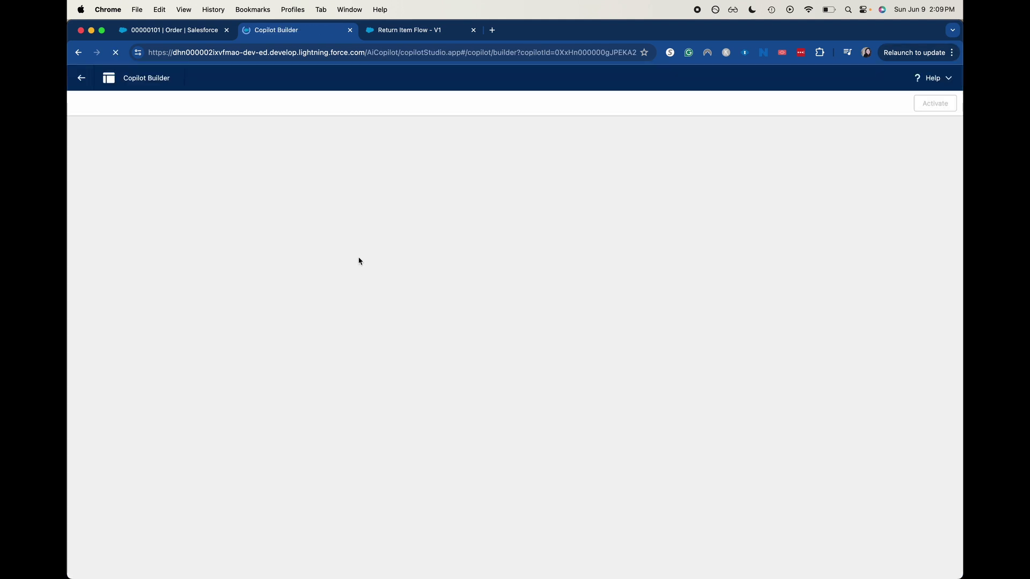
{"action": "left_click", "coordinate": [930, 103]}
{"action": "left_click", "coordinate": [536, 348]}
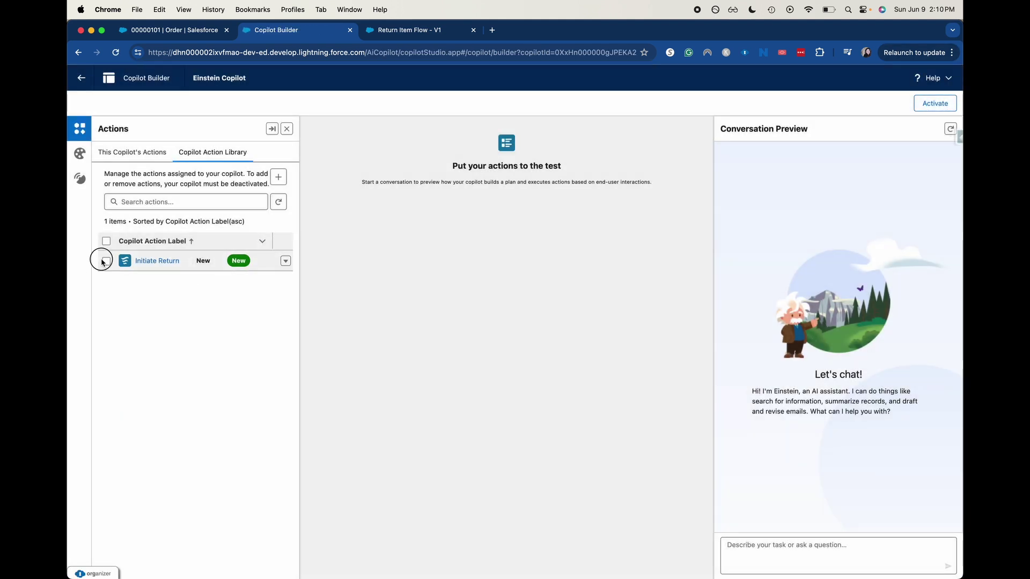
Assign Initiate Return to Einstein Copilot, reactivate the copilot, and go back to Order 00000101
{"action": "left_click", "coordinate": [106, 261]}
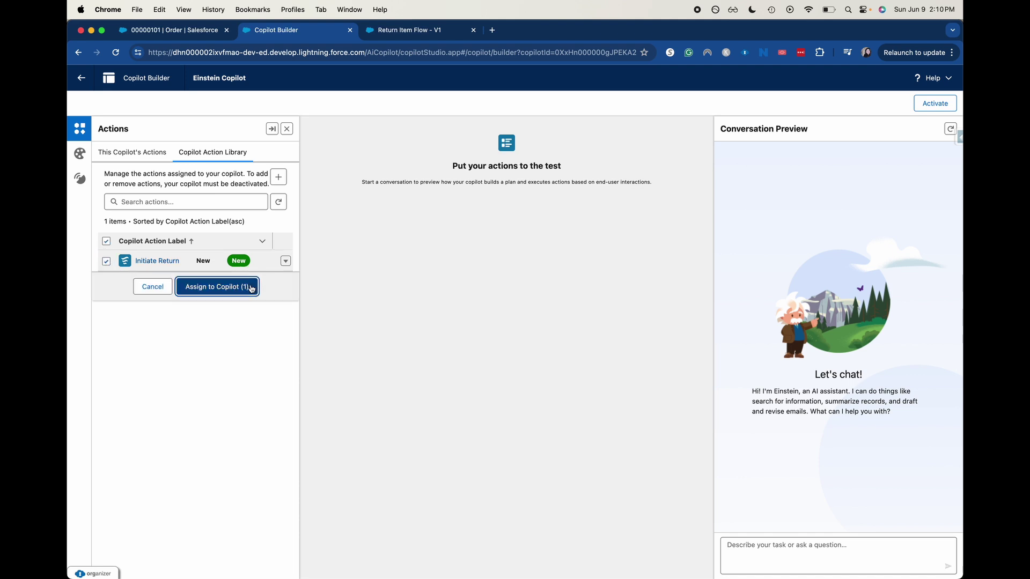
{"action": "left_click", "coordinate": [249, 288]}
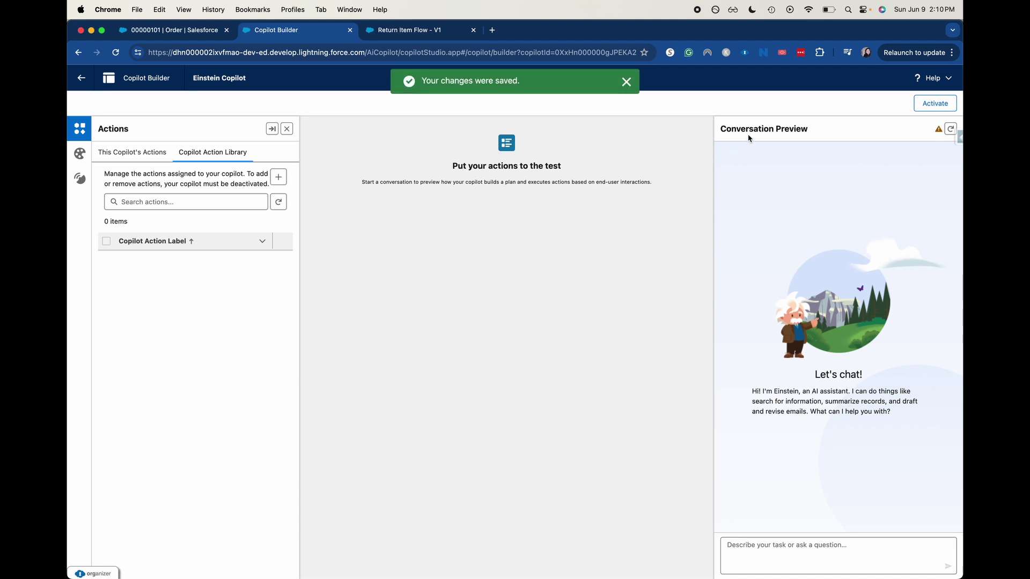
{"action": "left_click", "coordinate": [951, 131]}
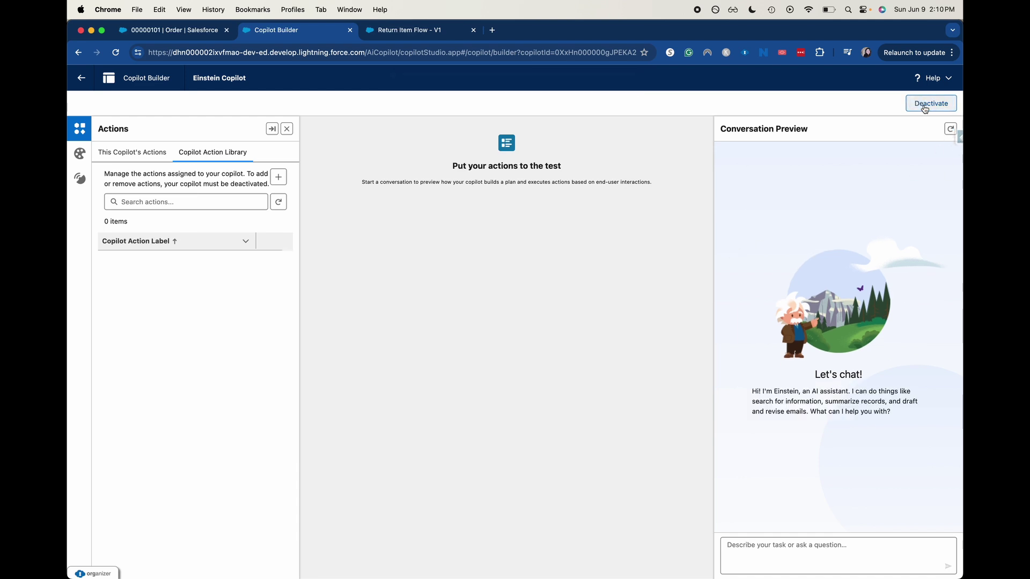
{"action": "left_click", "coordinate": [81, 78]}
{"action": "left_click", "coordinate": [171, 29]}
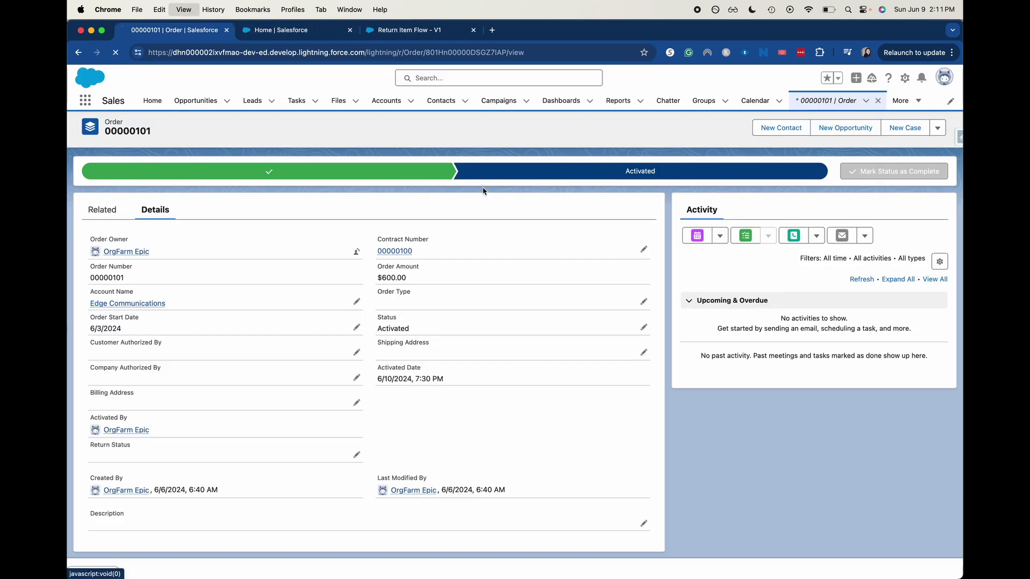
On the reloaded order page, ask Einstein 'what is the record with the most recent order start date' and open the returned 00000101
{"action": "key", "text": "super+r"}
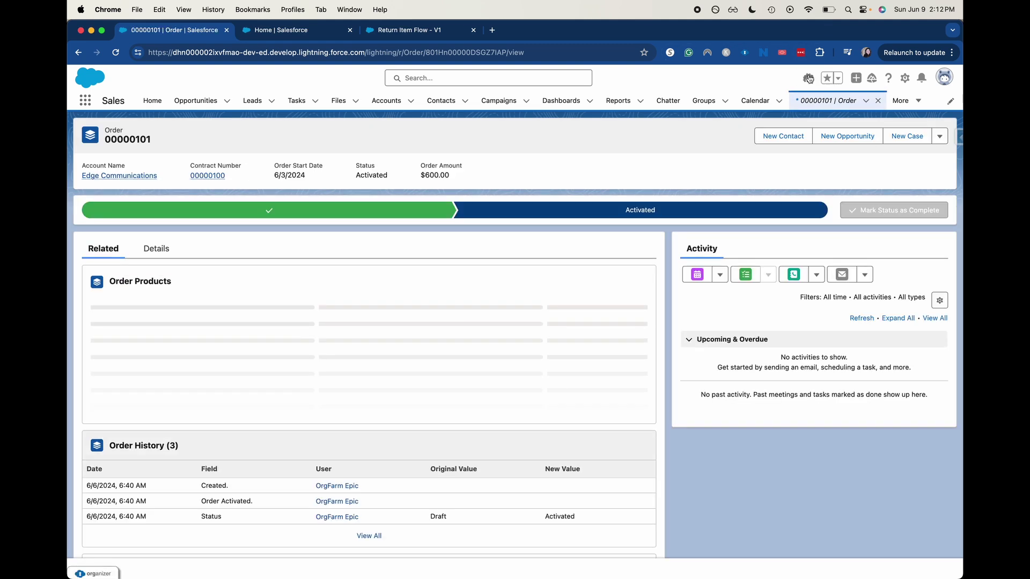
{"action": "left_click", "coordinate": [809, 79]}
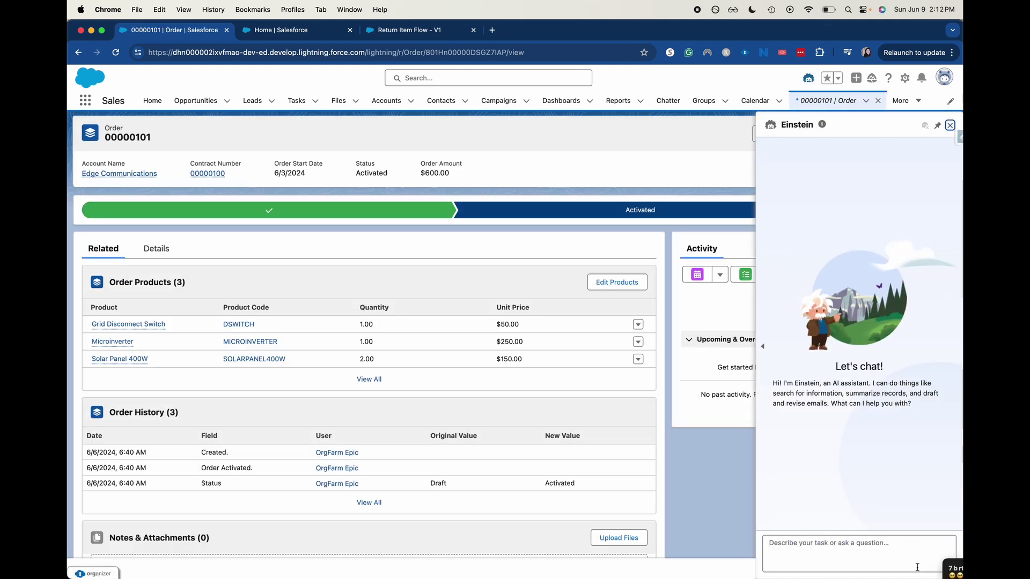
{"action": "left_click", "coordinate": [837, 551]}
{"action": "type", "text": "what i"}
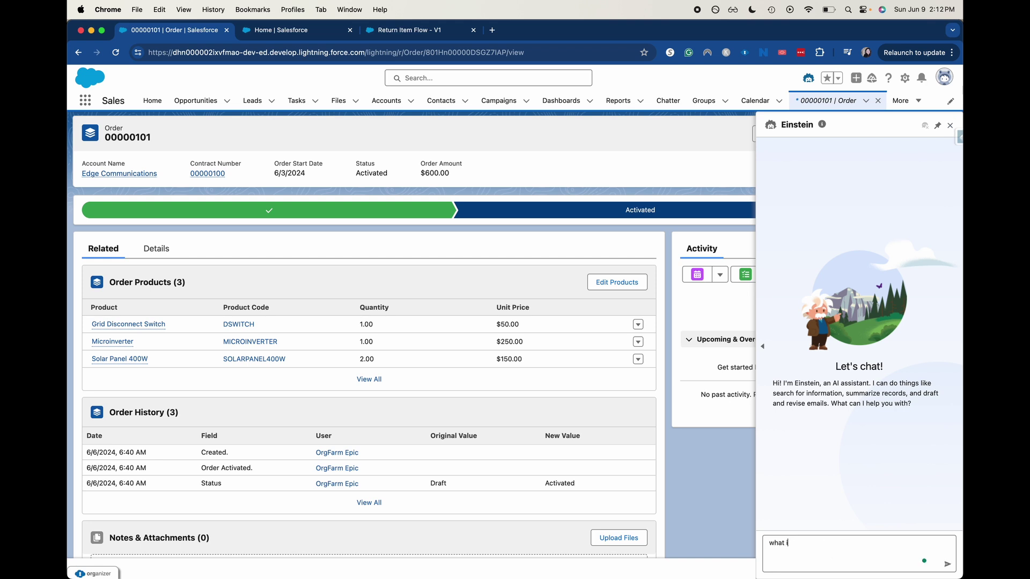
{"action": "type", "text": "s the record with the most recent order star"}
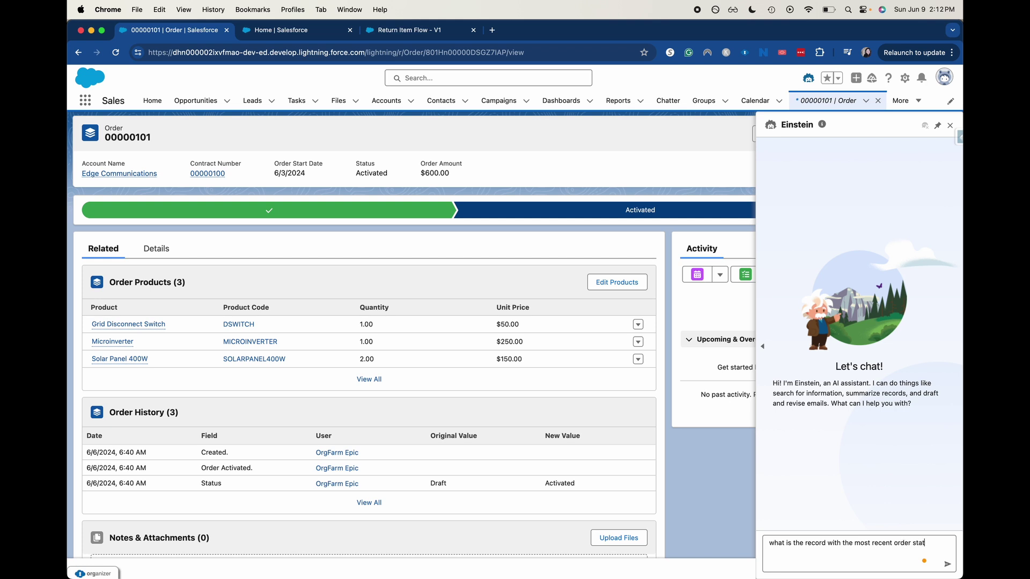
{"action": "type", "text": "t date"}
{"action": "key", "text": "Return"}
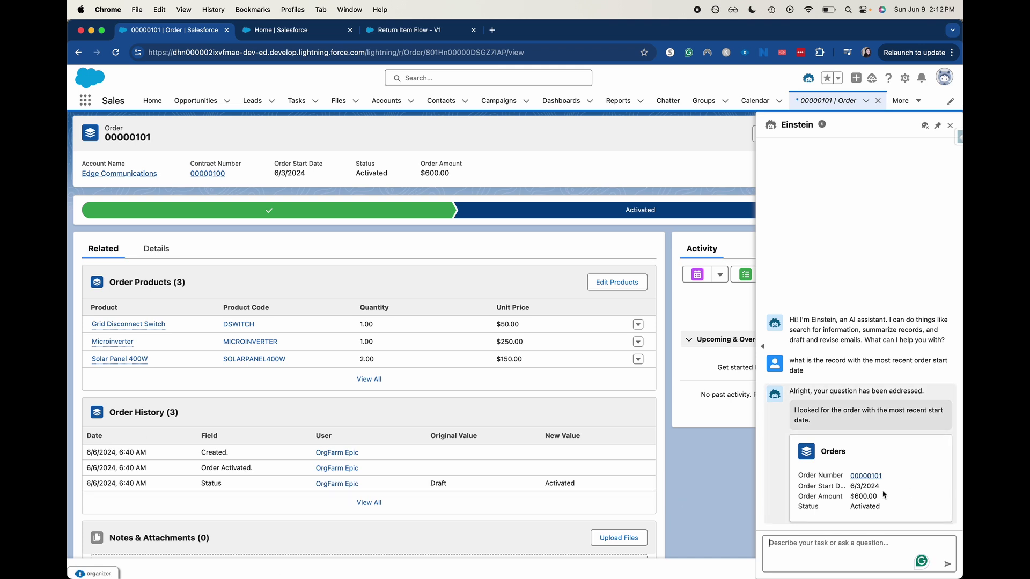
{"action": "left_click", "coordinate": [866, 477]}
Send Einstein 'Start the return process for order 00000101', pasting the order number from the header
{"action": "left_click", "coordinate": [785, 568]}
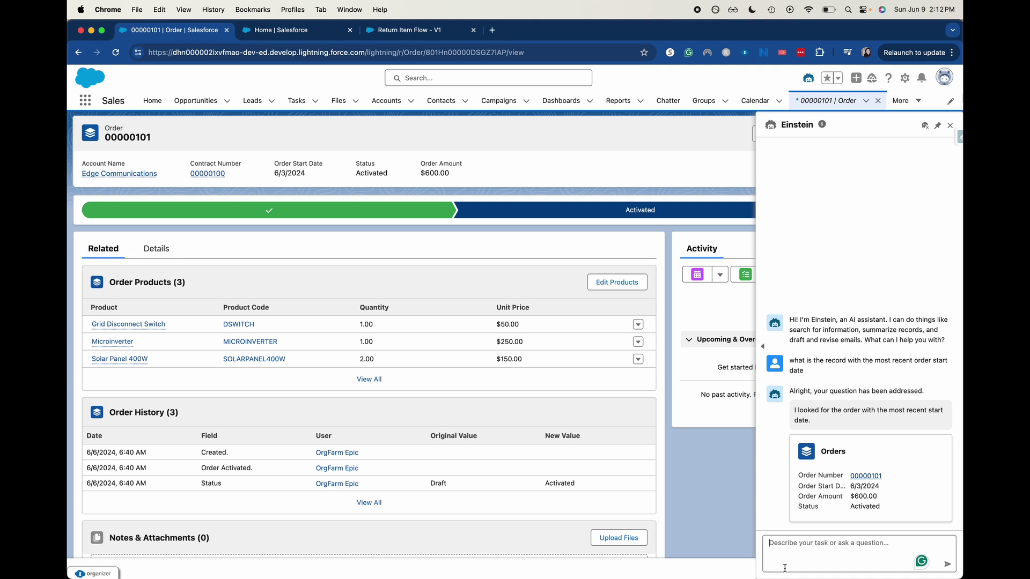
{"action": "type", "text": "Start"}
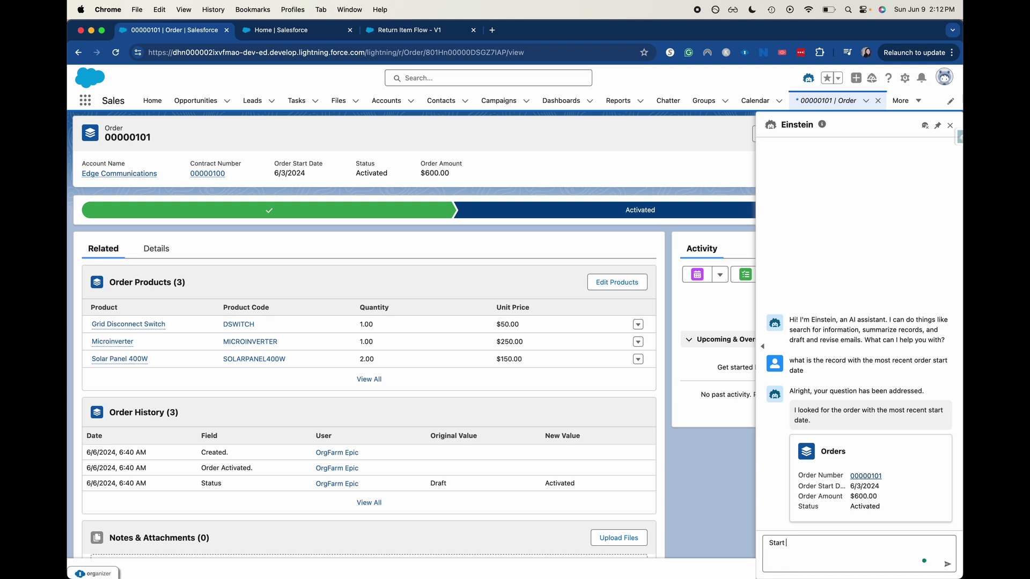
{"action": "type", "text": " the return process for order"}
{"action": "left_click_drag", "start_coordinate": [160, 138], "coordinate": [103, 143]}
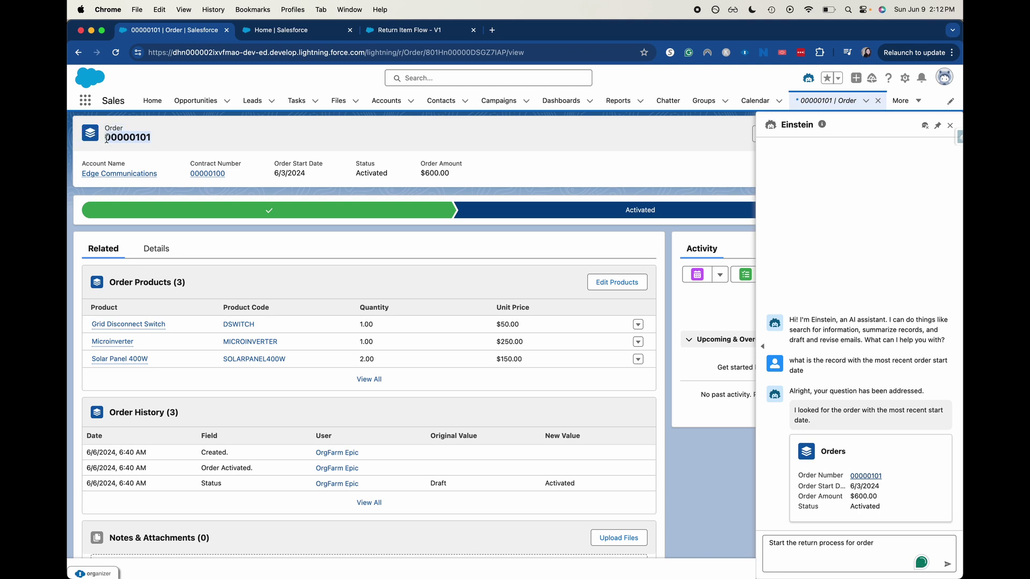
{"action": "left_click", "coordinate": [874, 557]}
{"action": "type", "text": "00000101"}
{"action": "key", "text": "Return"}
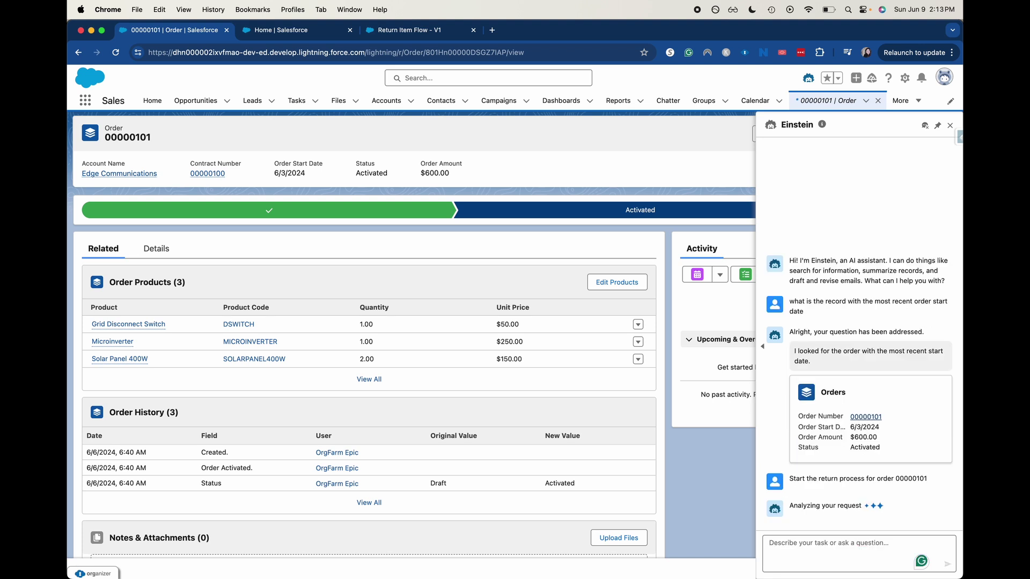